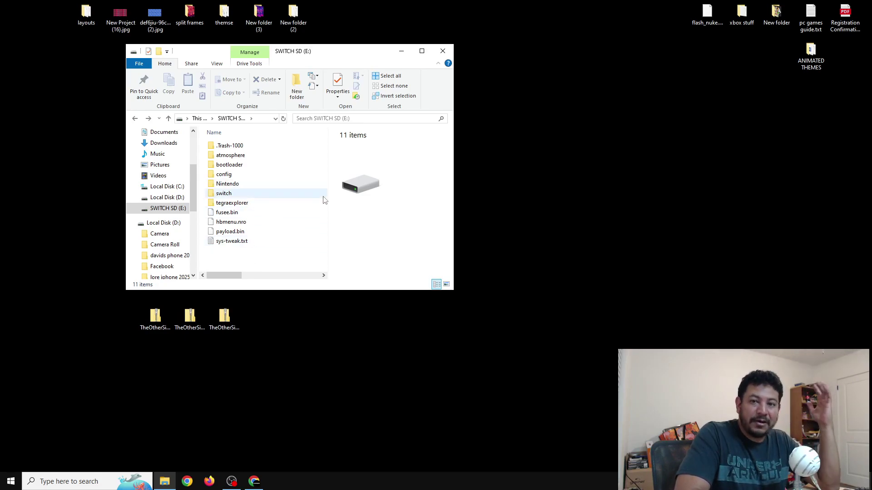
pyautogui.moveTo(323, 200)
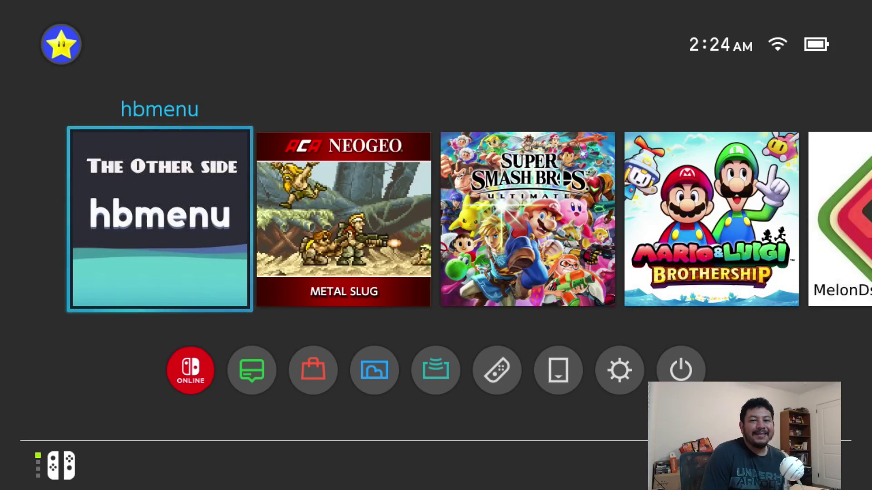
# - Open the Switch console's System Settings from the HOME screen
pyautogui.press('Down')
pyautogui.press('Right')
pyautogui.press('Right')
pyautogui.press('Right')
pyautogui.press('Right')
pyautogui.press('Right')
pyautogui.press('Right')
pyautogui.press('Right')
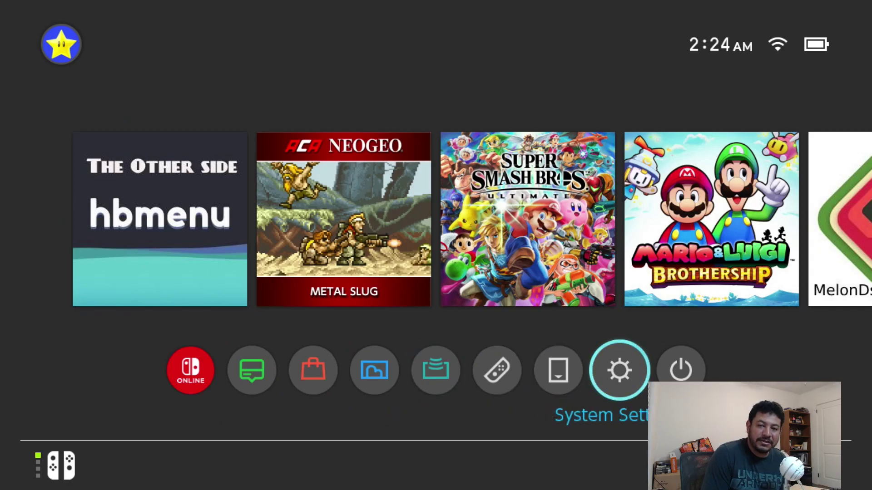
pyautogui.press('Return')
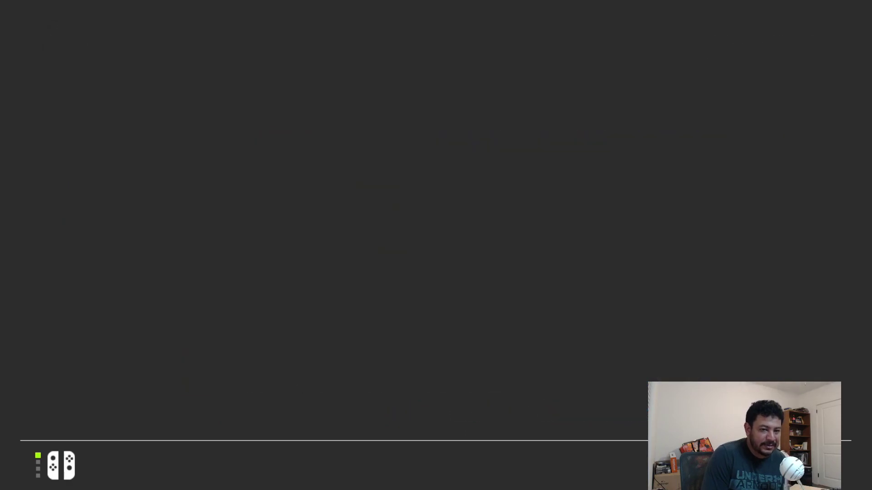
# - Check the console's current firmware and Atmosphere version in the System section of the settings
pyautogui.press('Down')
pyautogui.press('Down')
pyautogui.press('Down')
pyautogui.press('Down')
pyautogui.press('Down')
pyautogui.press('Down')
pyautogui.press('Down')
pyautogui.press('Down')
pyautogui.press('Down')
pyautogui.press('Down')
pyautogui.press('Down')
pyautogui.press('Down')
pyautogui.press('Down')
pyautogui.press('Down')
pyautogui.press('Down')
pyautogui.press('Right')
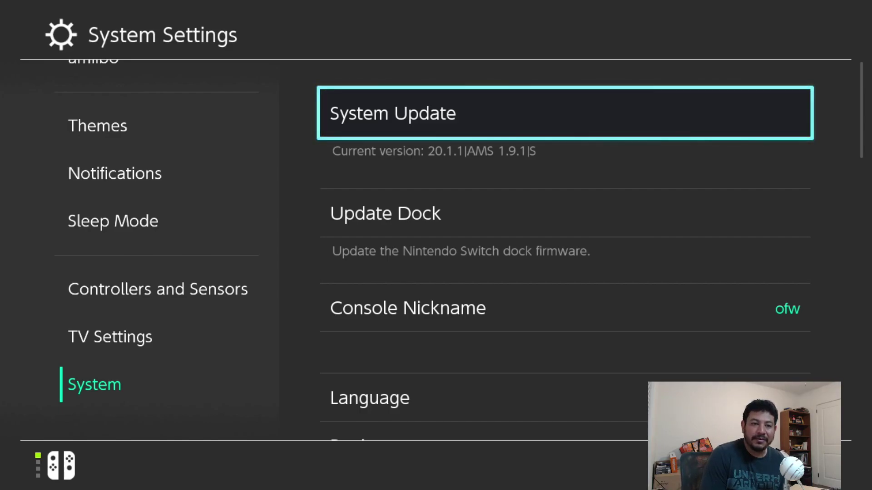
pyautogui.press('Down')
pyautogui.press('Up')
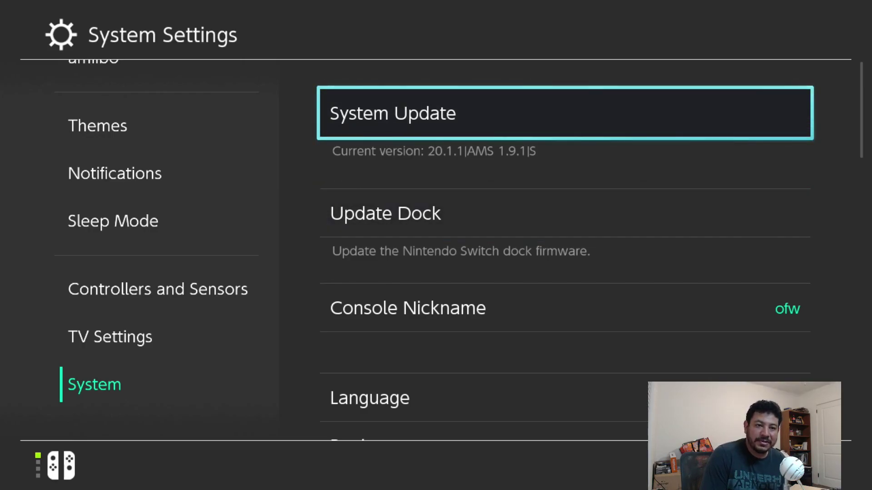
# - Return to the HOME screen, launch hbmenu and highlight the Quick Reboot homebrew app
pyautogui.press('Home')
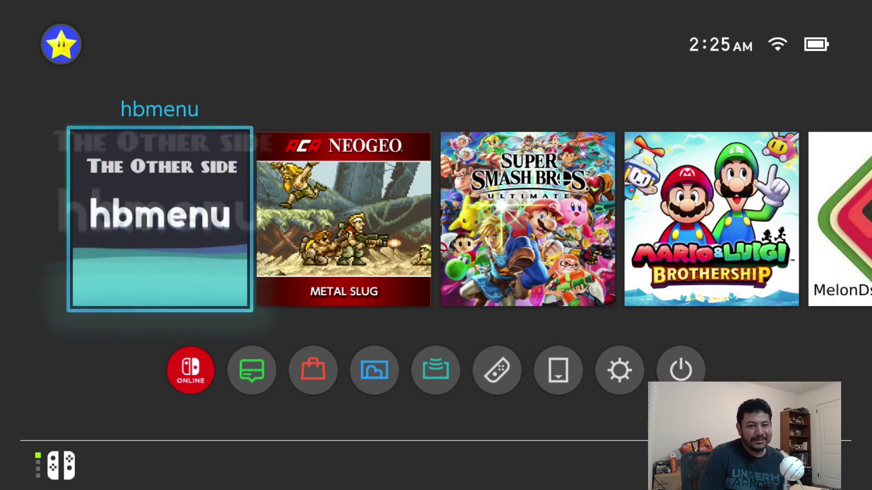
pyautogui.press('Return')
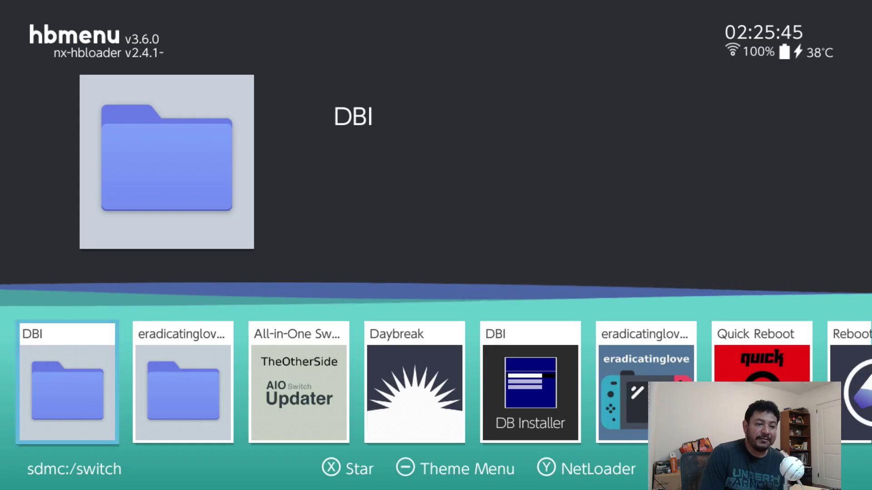
pyautogui.press('Right')
pyautogui.press('Right')
pyautogui.press('Right')
pyautogui.press('Right')
pyautogui.press('Left')
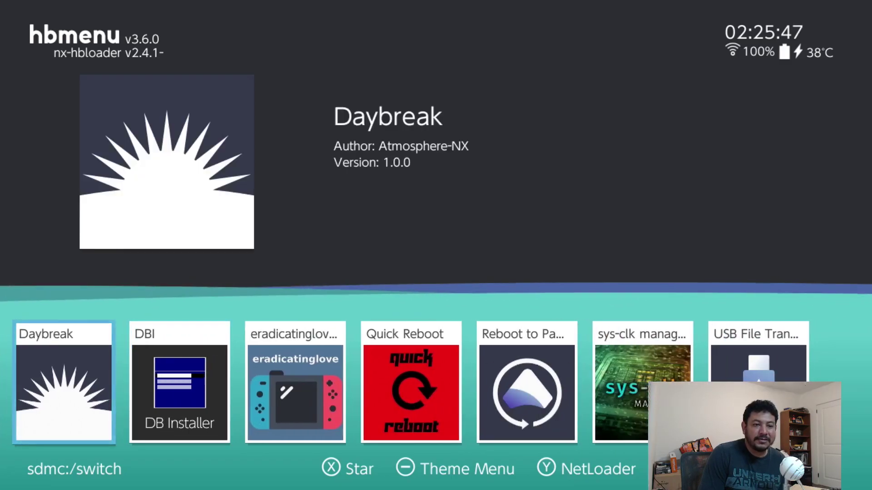
pyautogui.press('Right')
pyautogui.press('Right')
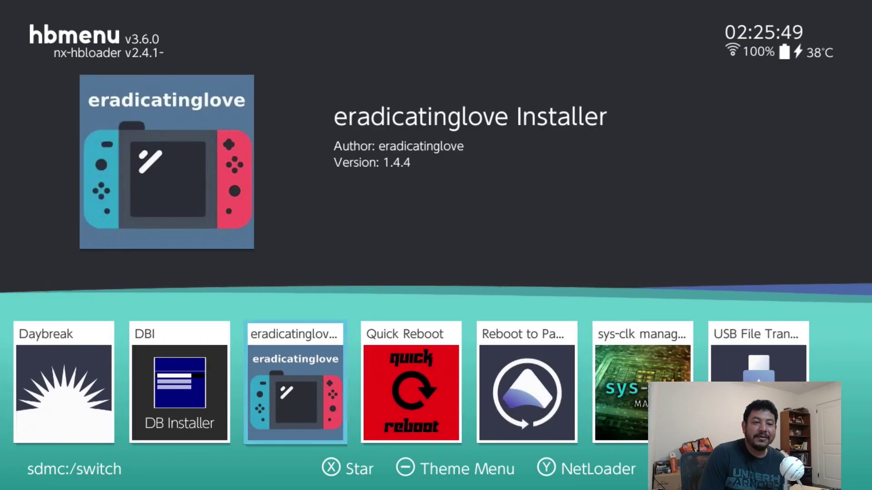
pyautogui.press('Right')
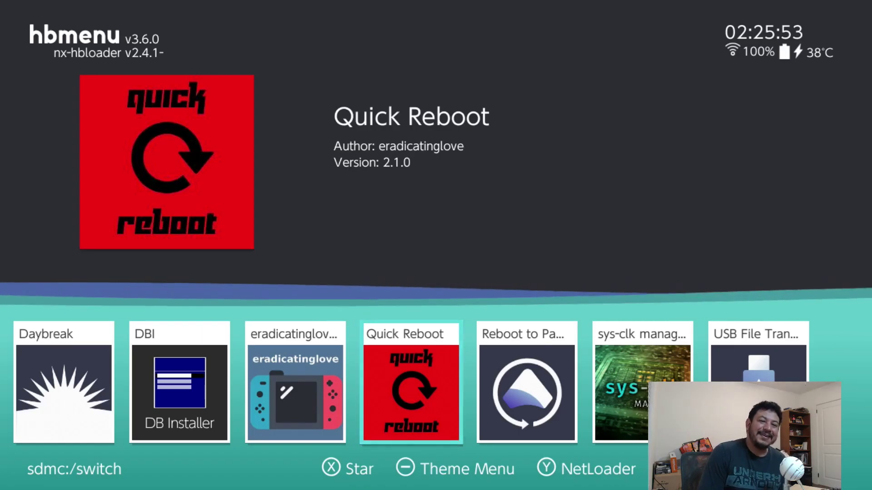
pyautogui.press('Left')
pyautogui.press('Right')
pyautogui.press('Left')
pyautogui.press('Right')
pyautogui.press('Right')
pyautogui.press('Left')
pyautogui.press('Right')
pyautogui.press('Left')
pyautogui.press('Right')
pyautogui.press('Left')
pyautogui.press('Right')
pyautogui.press('Left')
pyautogui.press('Right')
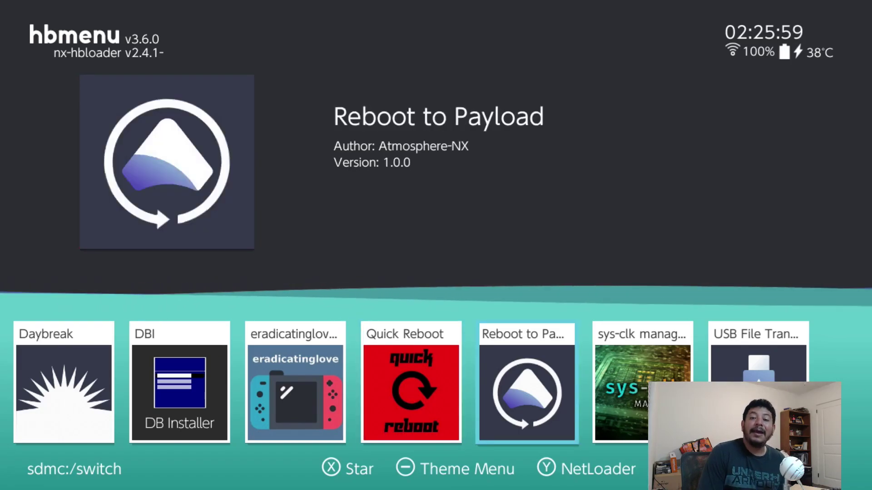
pyautogui.press('Left')
pyautogui.press('Left')
pyautogui.press('Right')
pyautogui.press('Right')
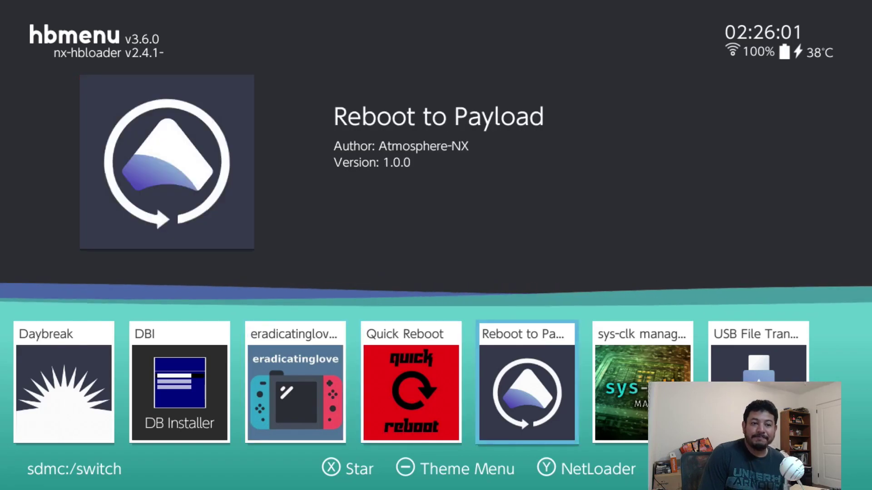
pyautogui.press('Left')
pyautogui.press('Right')
pyautogui.press('Left')
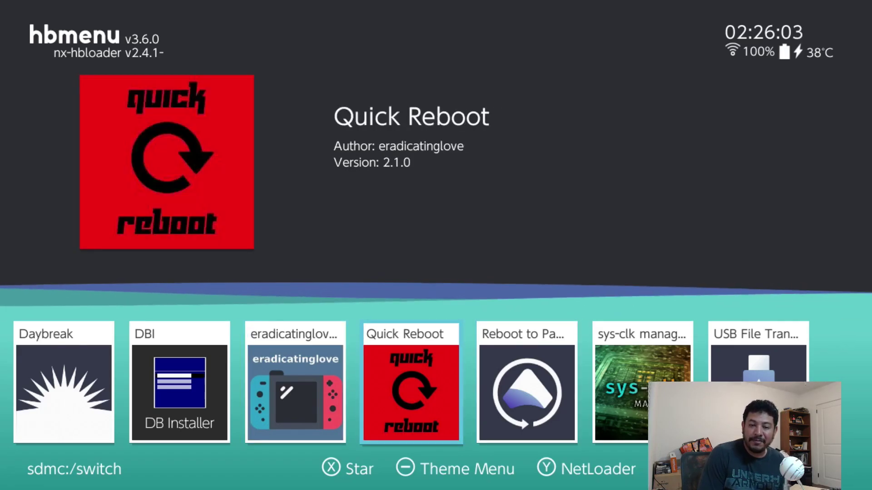
pyautogui.press('Right')
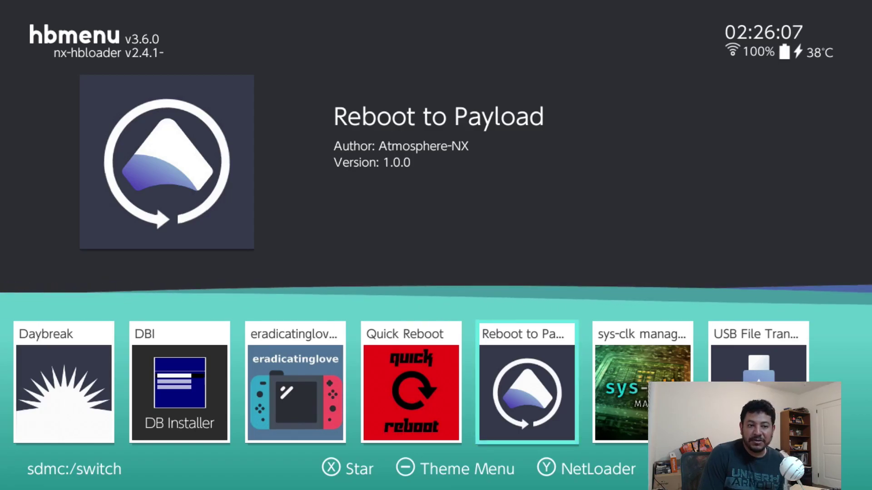
pyautogui.press('Left')
pyautogui.press('Right')
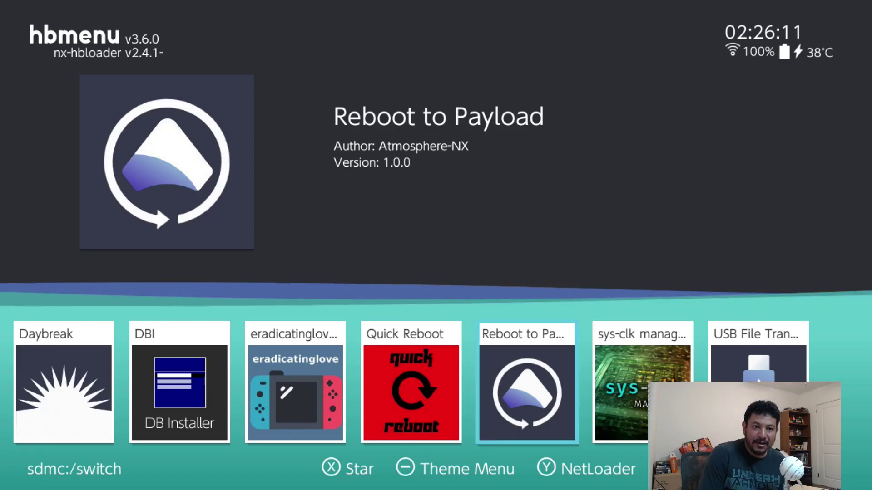
pyautogui.press('Left')
pyautogui.press('Right')
pyautogui.press('Left')
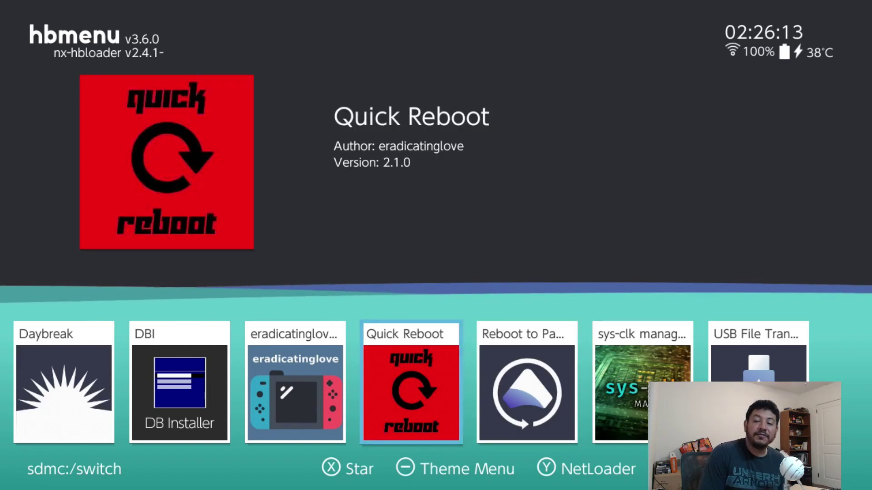
pyautogui.press('Right')
pyautogui.press('Left')
pyautogui.press('Right')
pyautogui.press('Left')
pyautogui.press('Right')
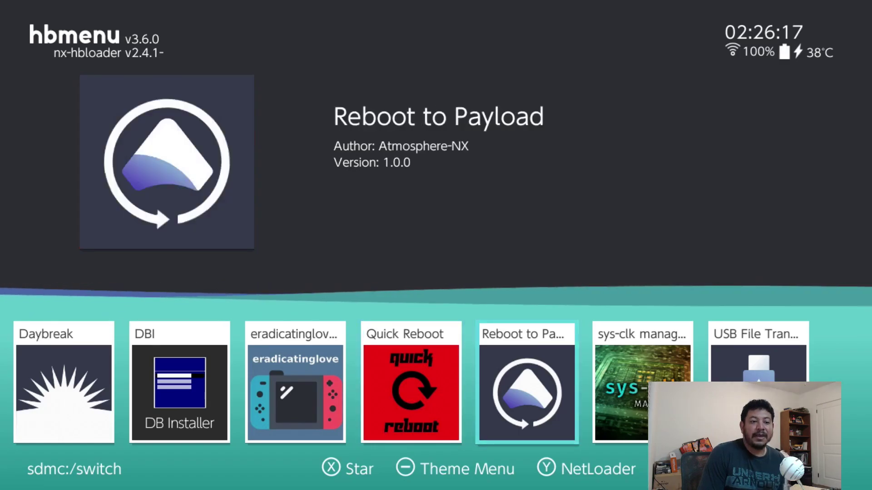
pyautogui.press('Left')
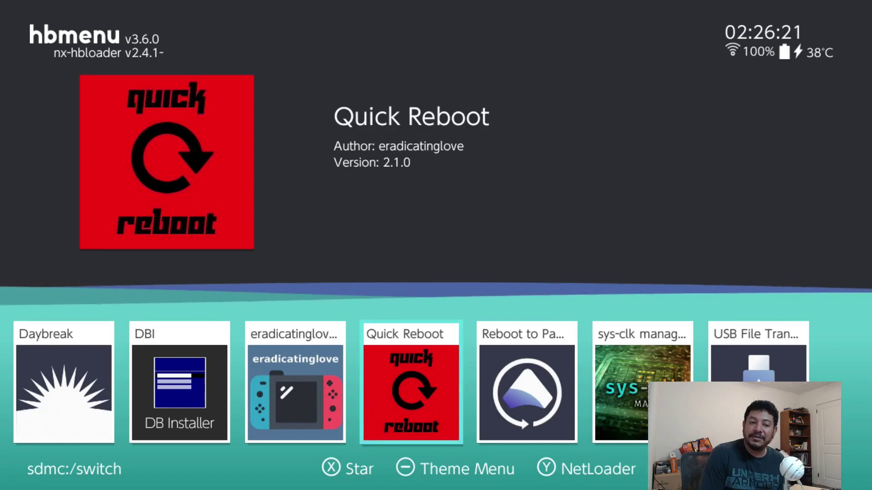
pyautogui.press('Right')
pyautogui.press('Left')
pyautogui.press('Right')
pyautogui.press('Left')
pyautogui.press('Right')
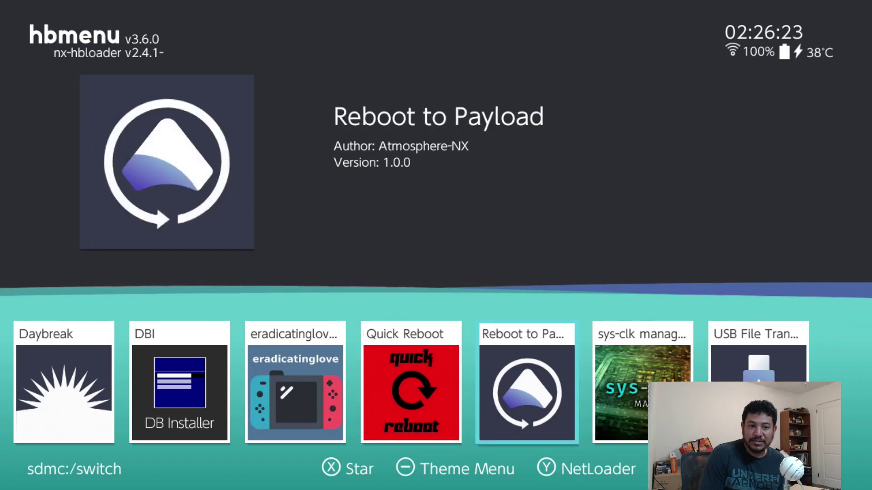
# - Launch Quick Reboot from the homebrew list and reboot the console with it
pyautogui.press('Left')
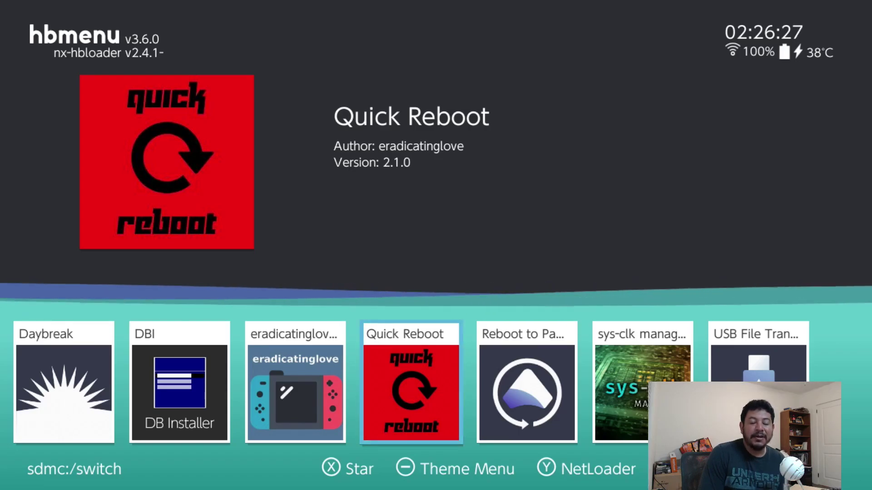
pyautogui.press('Left')
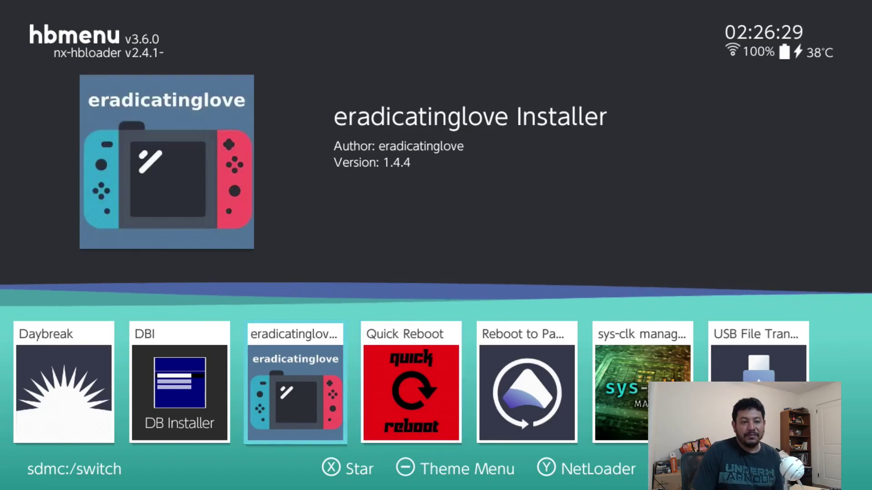
pyautogui.press('Right')
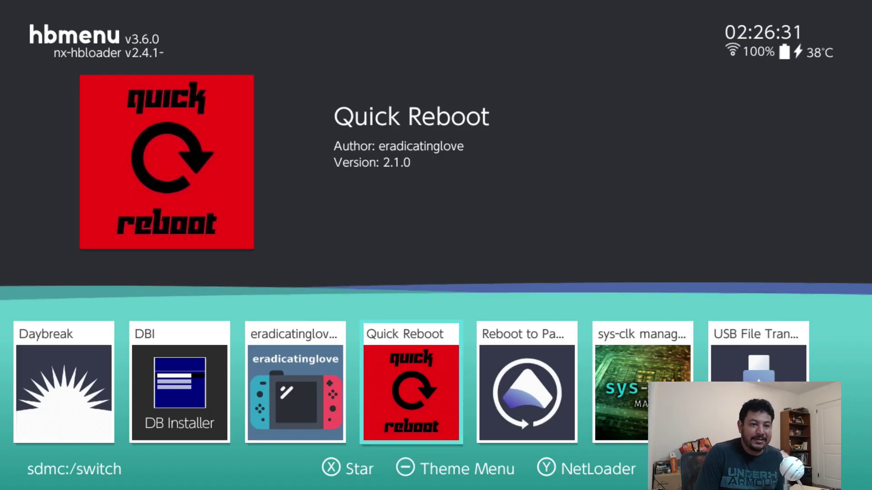
pyautogui.press('Return')
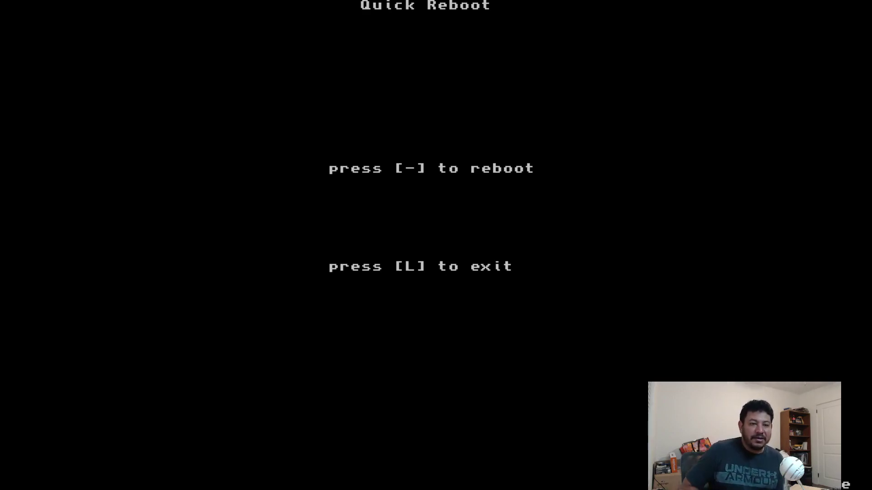
pyautogui.press('-')
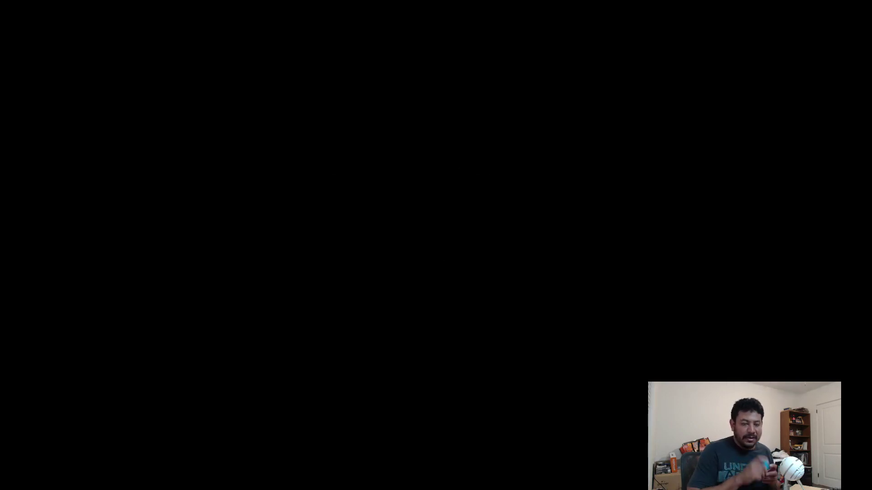